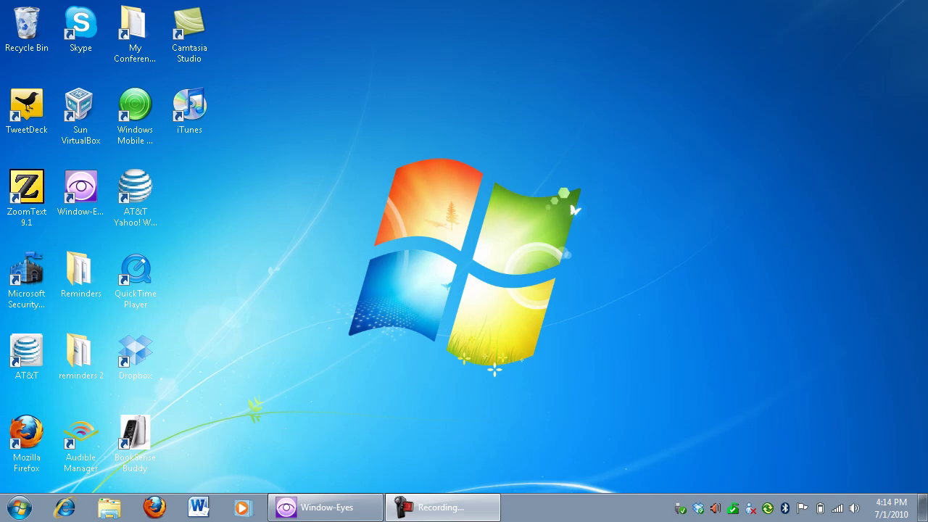
Launch Microsoft Word with the winword command to get a blank document.
{"action": "key", "text": "super+r"}
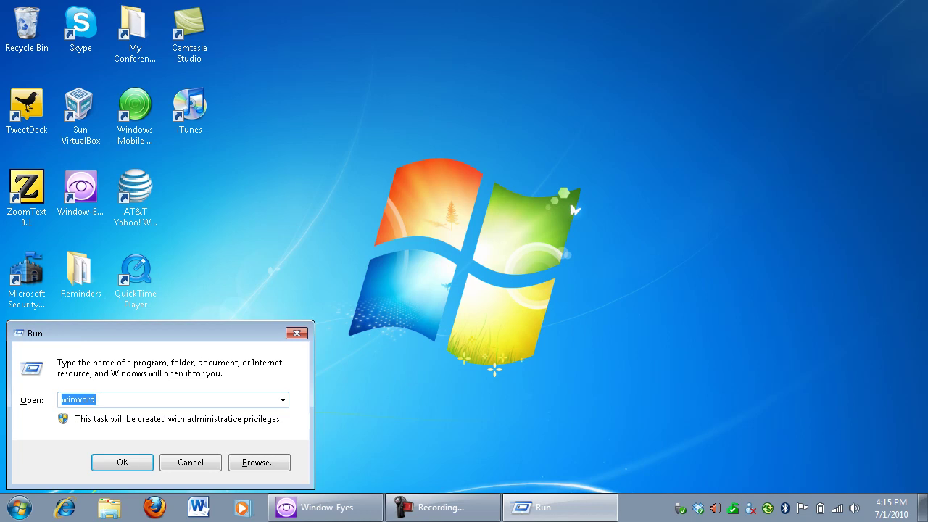
{"action": "key", "text": "Return"}
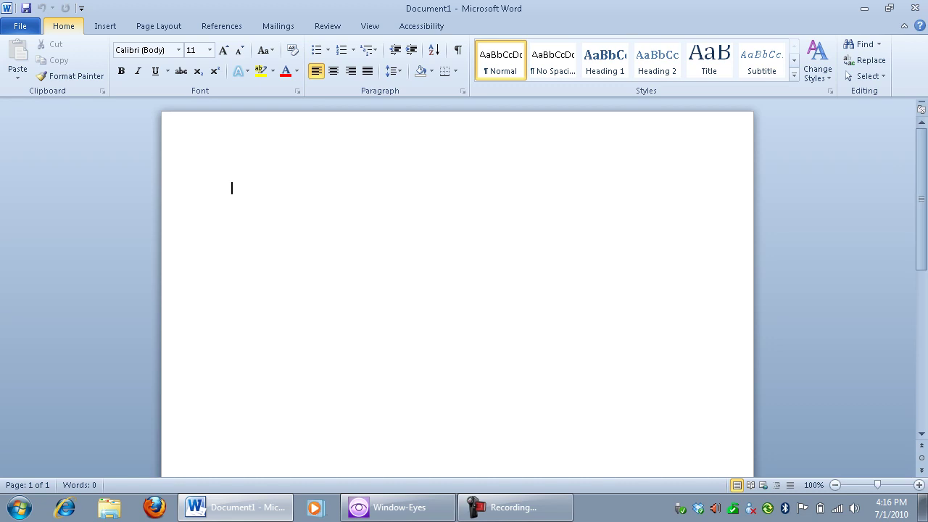
Examine the ribbon's command sets from Insert through Accessibility, and return to the blank document with the Home commands showing.
{"action": "key", "text": "alt+Right"}
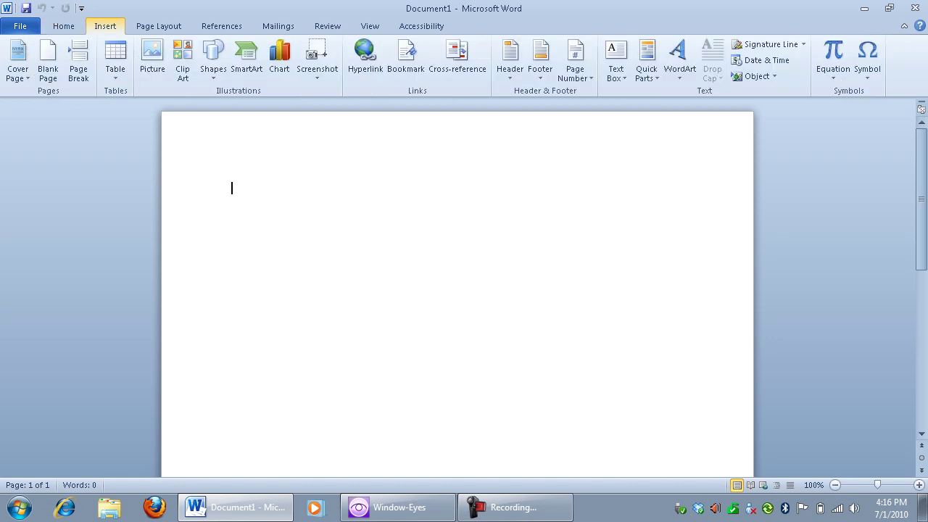
{"action": "key", "text": "Right"}
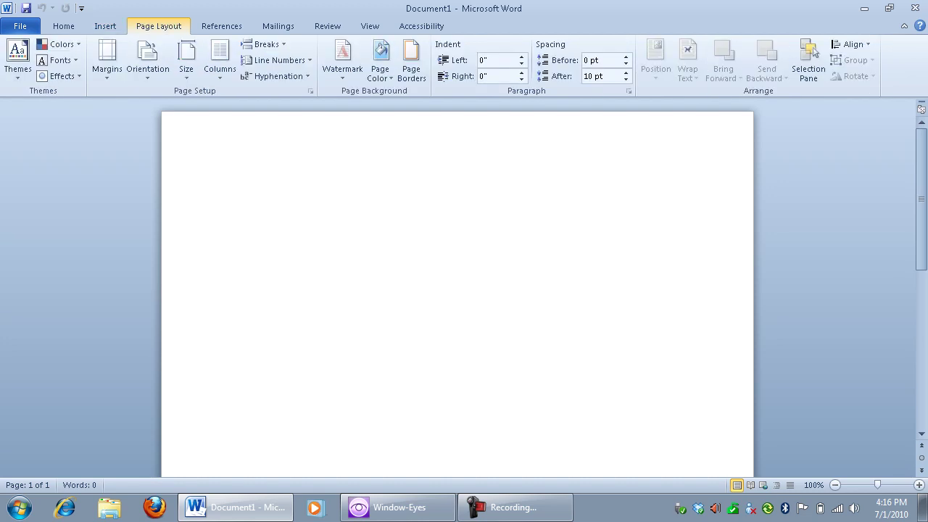
{"action": "key", "text": "Right"}
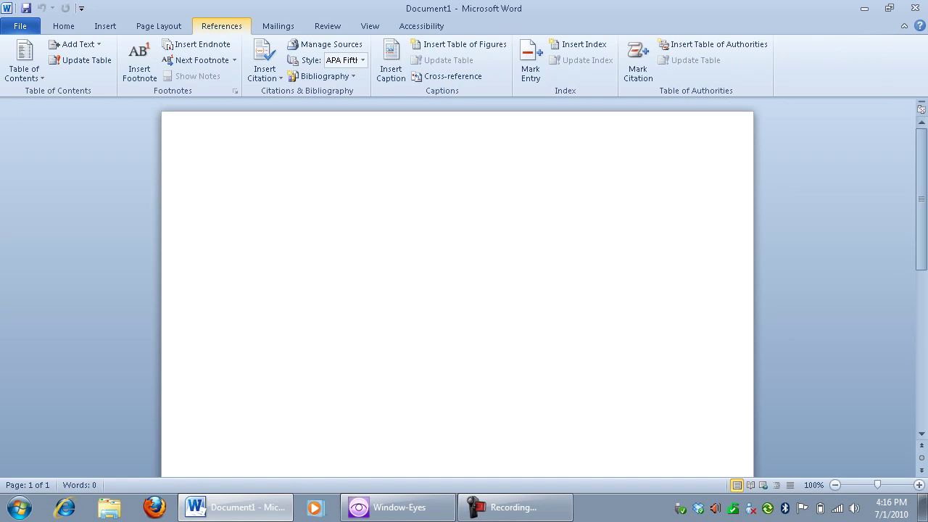
{"action": "key", "text": "Right"}
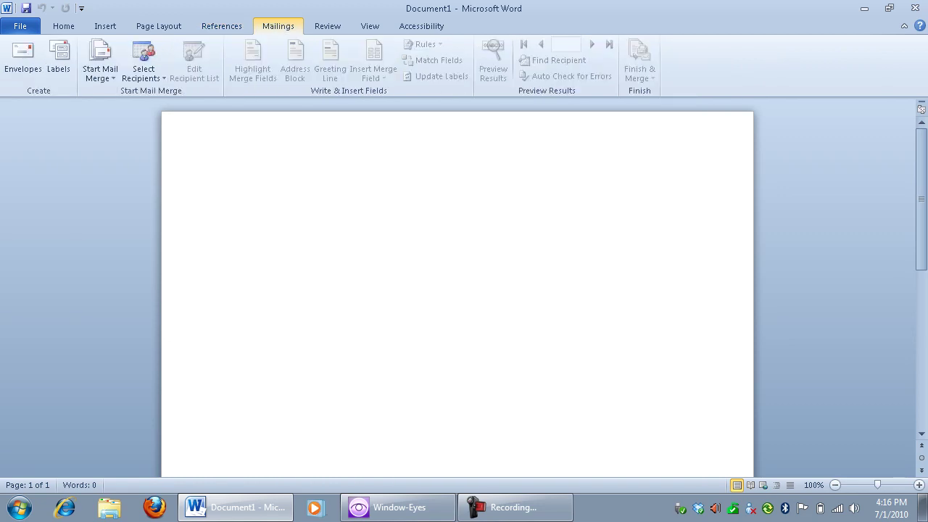
{"action": "key", "text": "Right"}
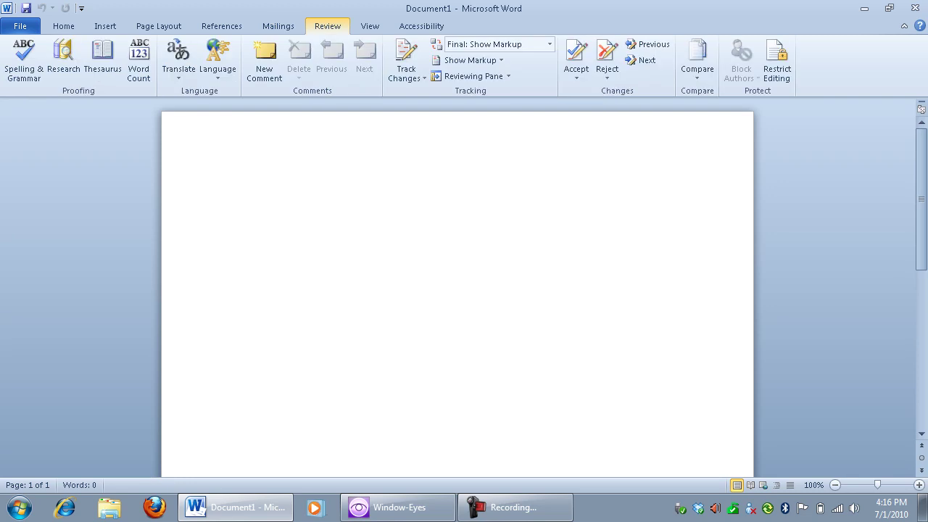
{"action": "key", "text": "Right"}
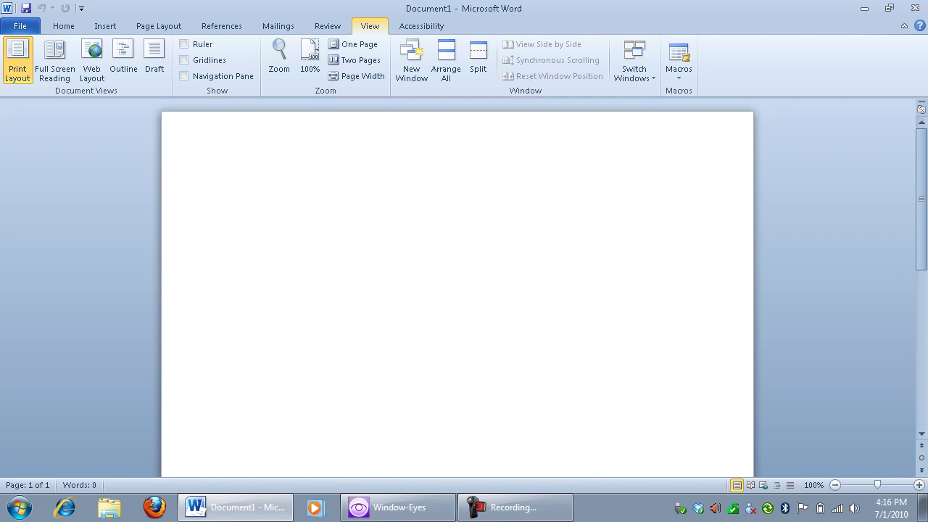
{"action": "key", "text": "Right"}
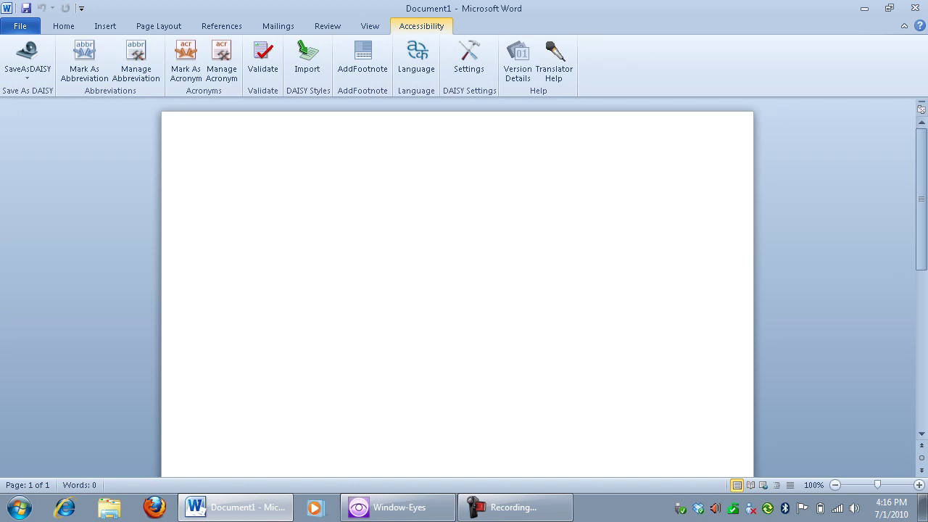
{"action": "key", "text": "Left"}
{"action": "key", "text": "Left"}
{"action": "key", "text": "Left"}
{"action": "key", "text": "Left"}
{"action": "key", "text": "Left"}
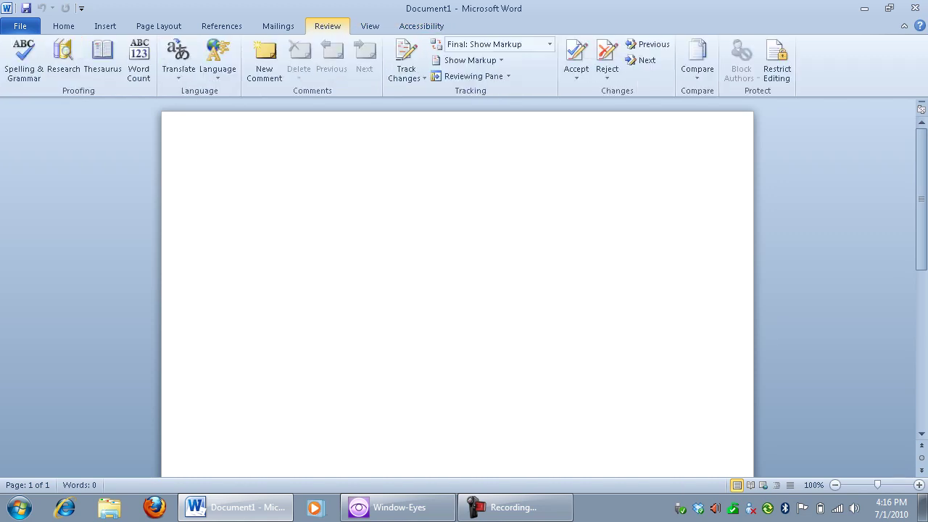
{"action": "key", "text": "Left"}
{"action": "key", "text": "Left"}
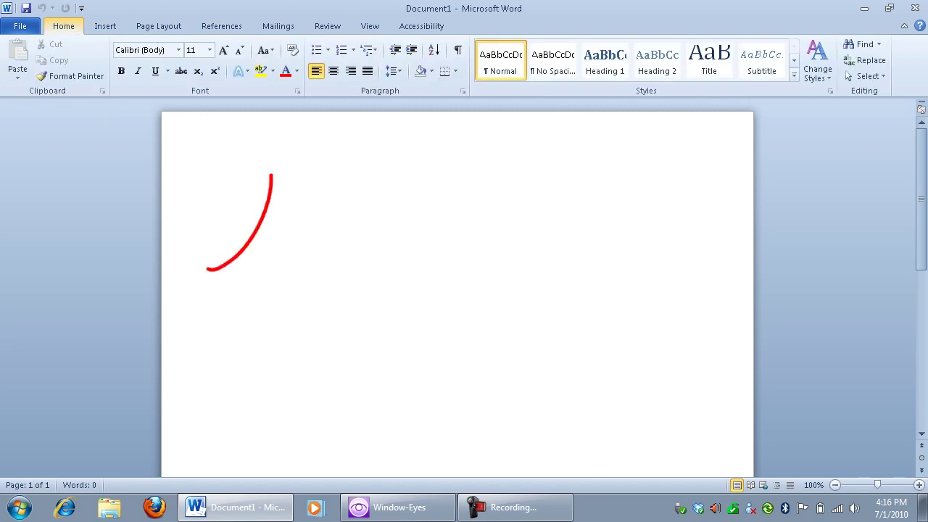
{"action": "key", "text": "Escape"}
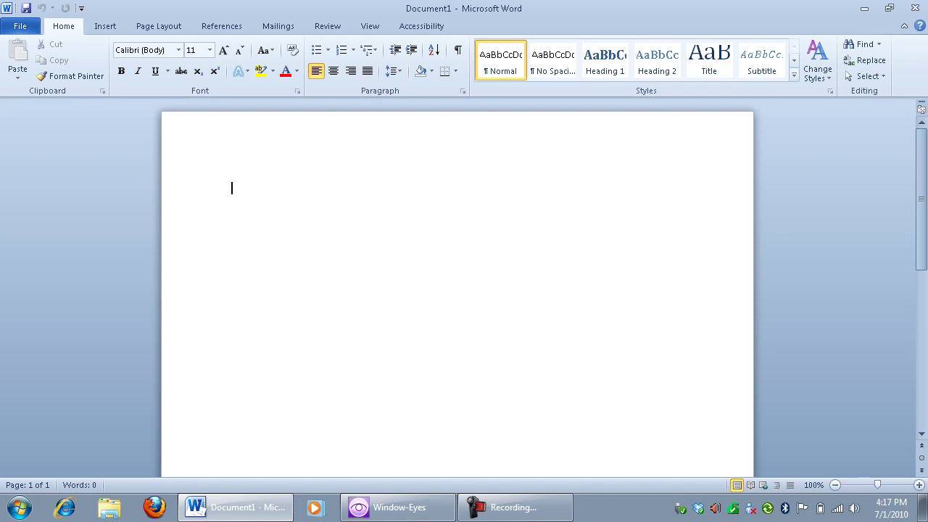
Examine the file management commands from Save to Exit, including the Info, Recent, New, Print, Save & Send and Help pages.
{"action": "key", "text": "alt+f"}
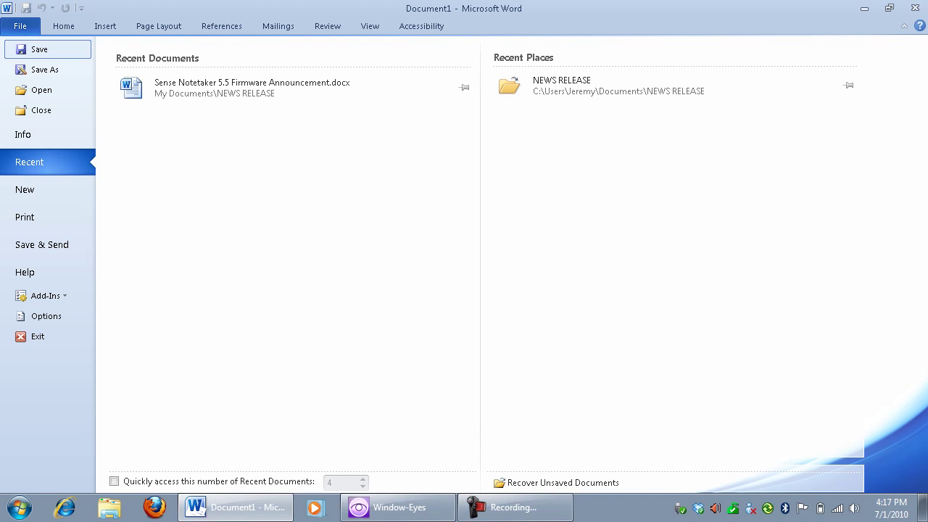
{"action": "key", "text": "Down"}
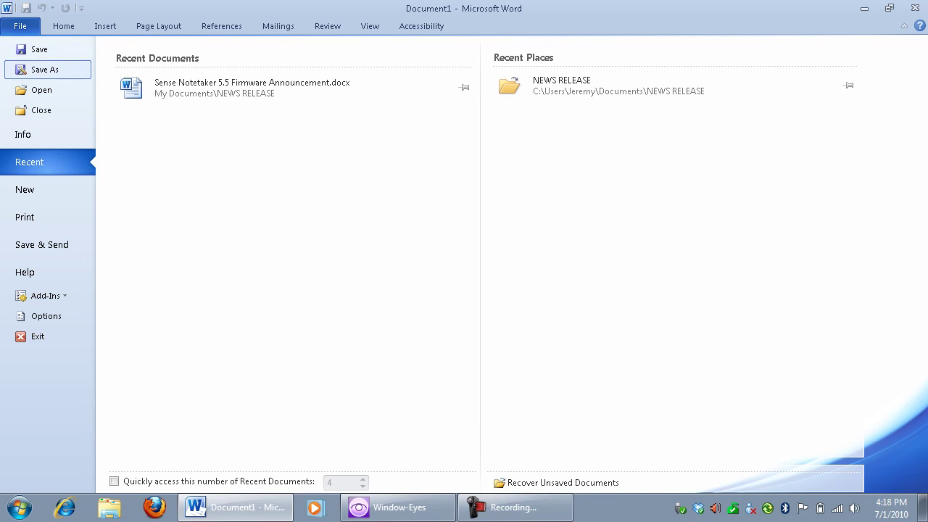
{"action": "key", "text": "Down"}
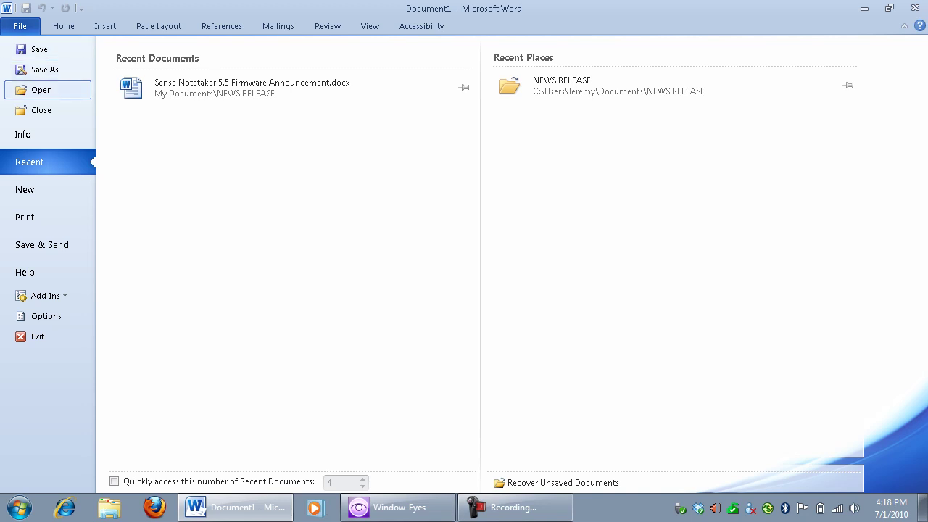
{"action": "key", "text": "Down"}
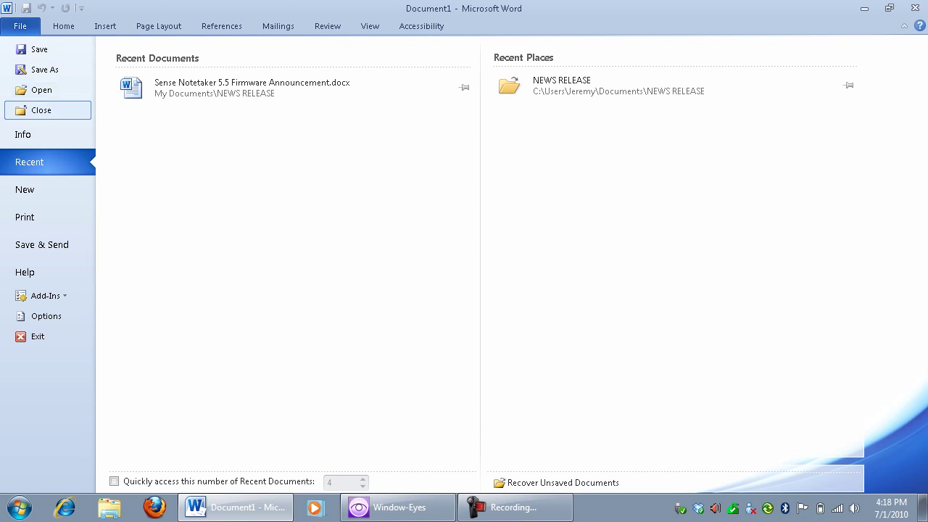
{"action": "key", "text": "Down"}
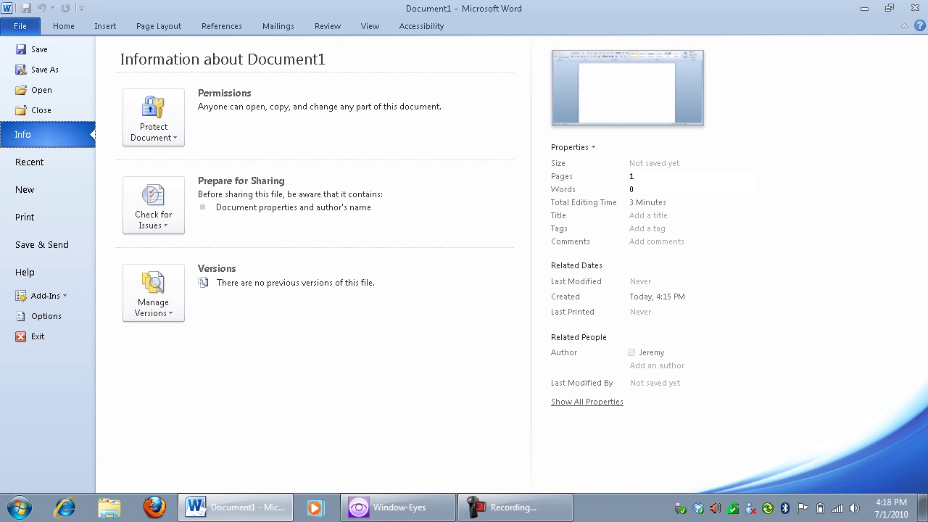
{"action": "key", "text": "Down"}
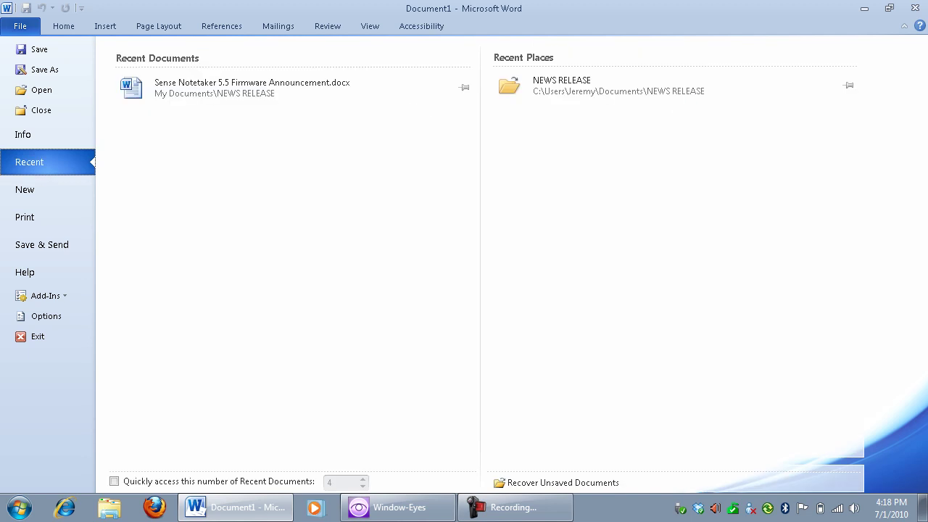
{"action": "key", "text": "Down"}
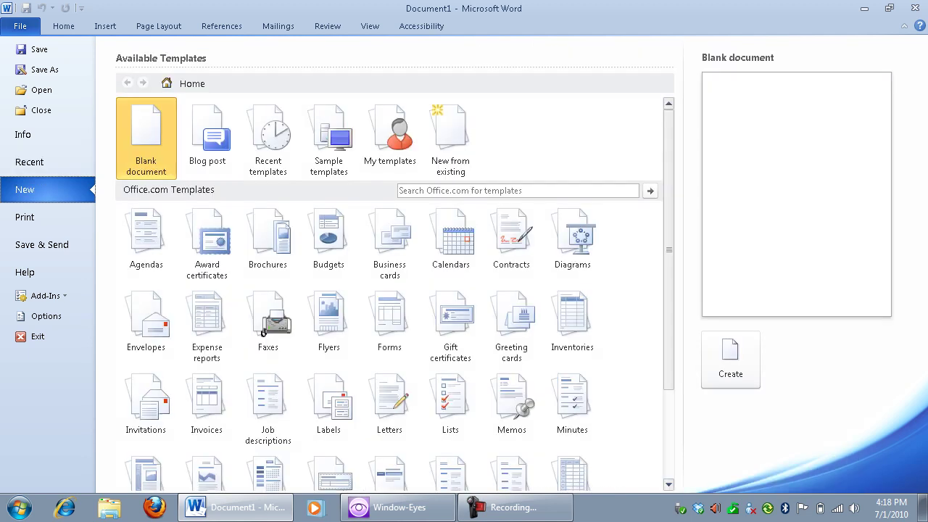
{"action": "key", "text": "Down"}
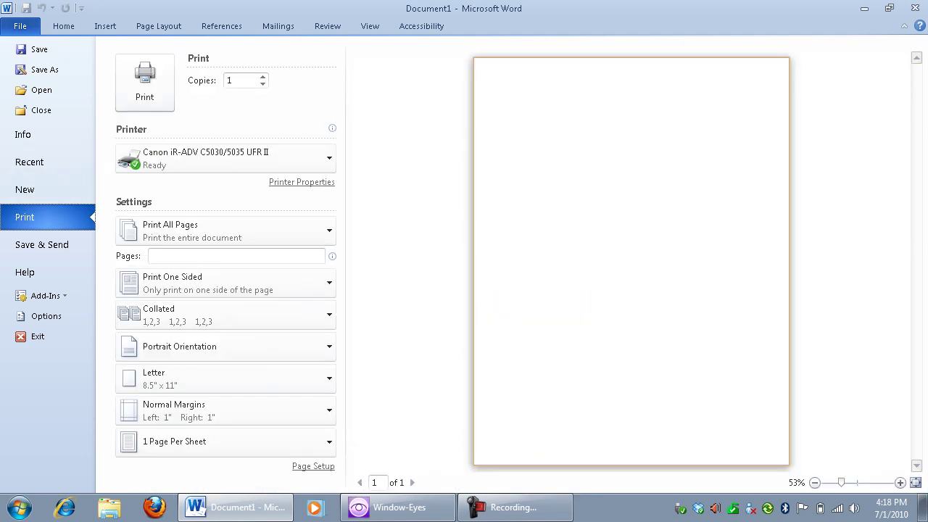
{"action": "key", "text": "Down"}
{"action": "key", "text": "Down"}
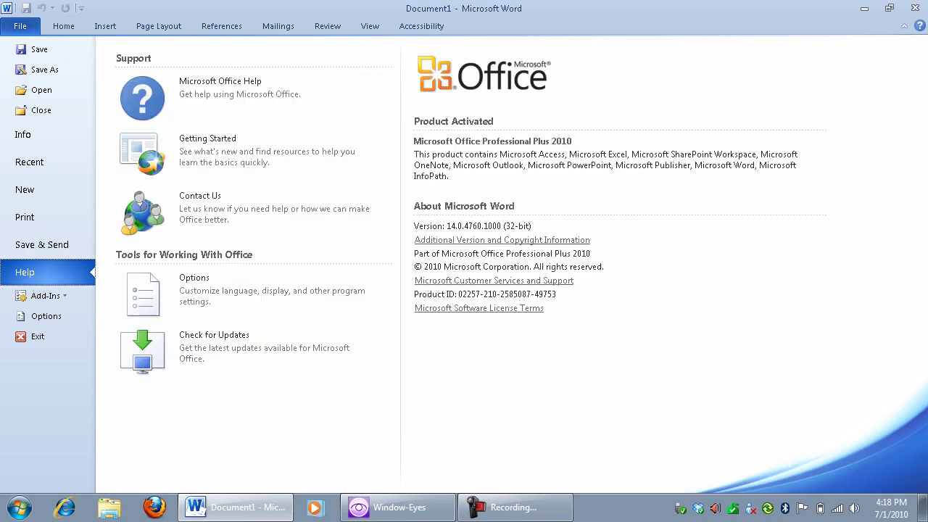
{"action": "key", "text": "Down"}
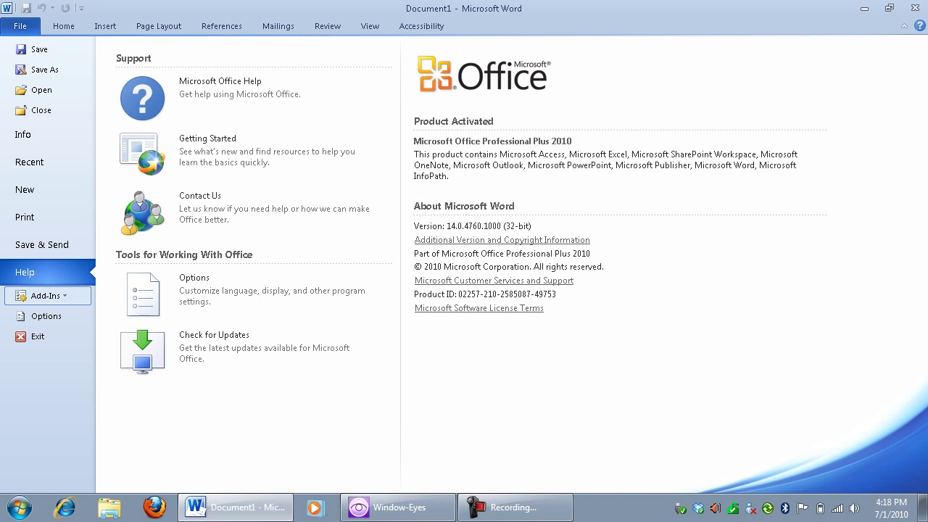
{"action": "key", "text": "Down"}
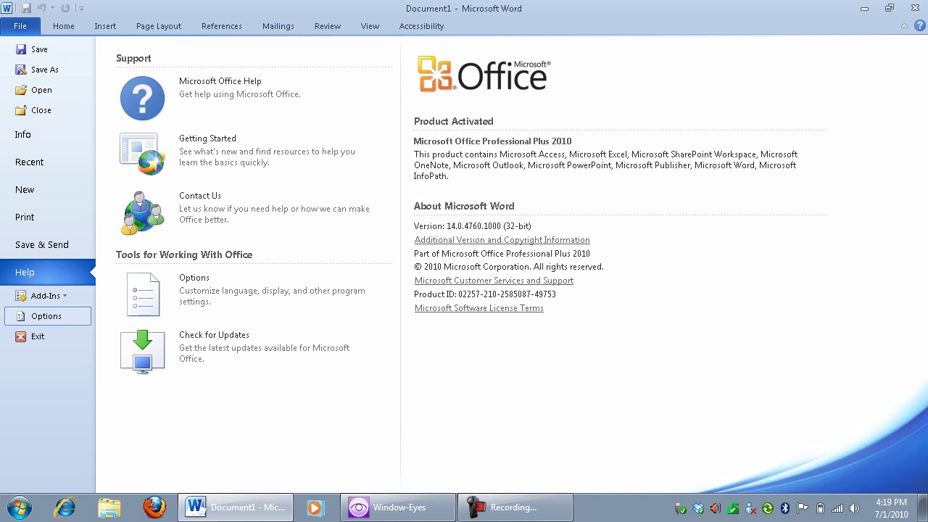
{"action": "left_click", "coordinate": [38, 337]}
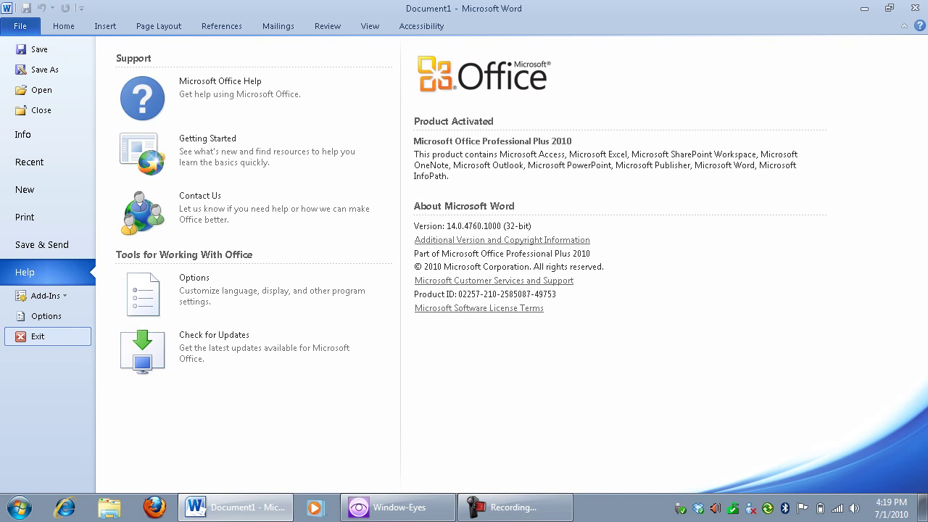
Examine the document's Info page and the Manage Versions options for recovering or deleting unsaved documents, without applying any.
{"action": "key", "text": "Up"}
{"action": "key", "text": "Up"}
{"action": "key", "text": "Up"}
{"action": "key", "text": "Up"}
{"action": "key", "text": "Up"}
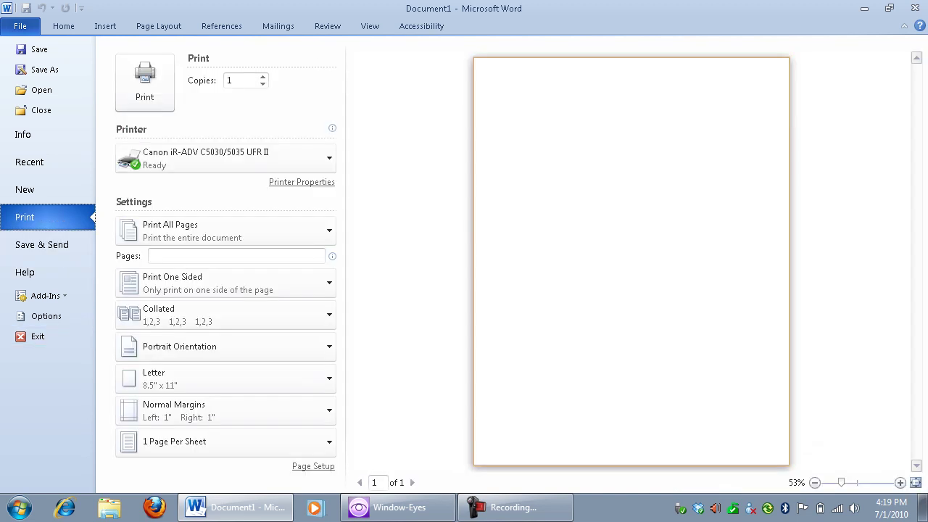
{"action": "key", "text": "Up"}
{"action": "key", "text": "Up"}
{"action": "key", "text": "Up"}
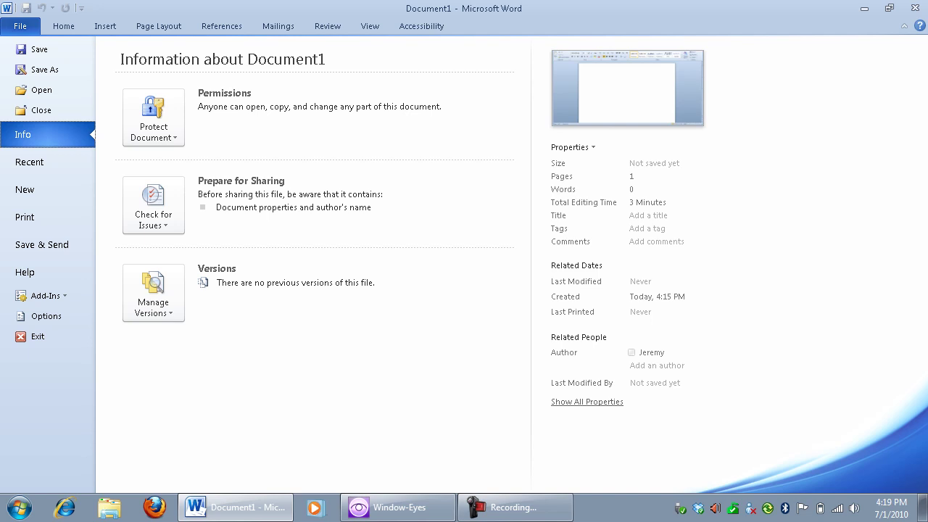
{"action": "key", "text": "Tab"}
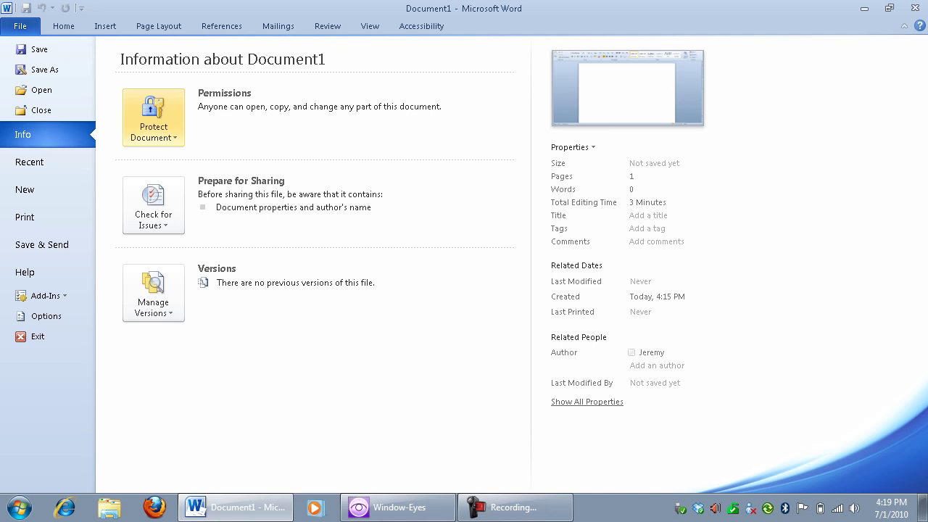
{"action": "key", "text": "Tab"}
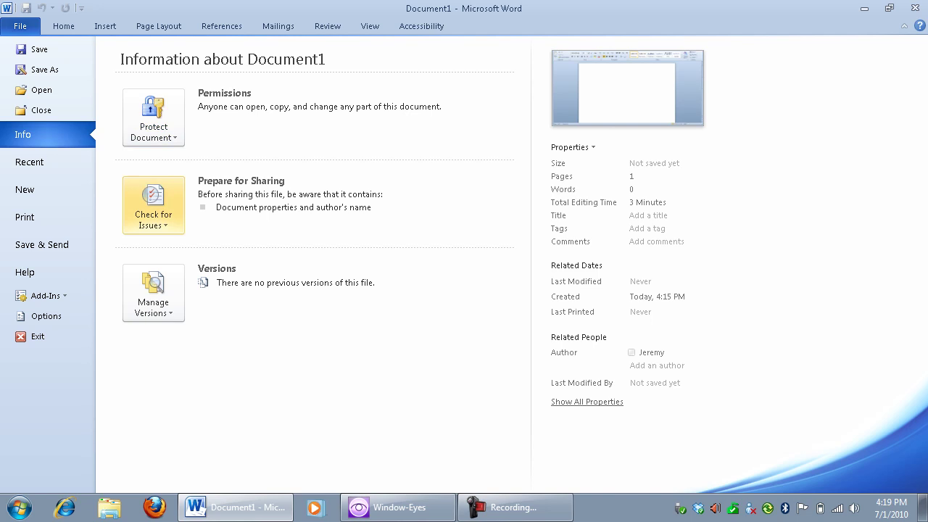
{"action": "key", "text": "Tab"}
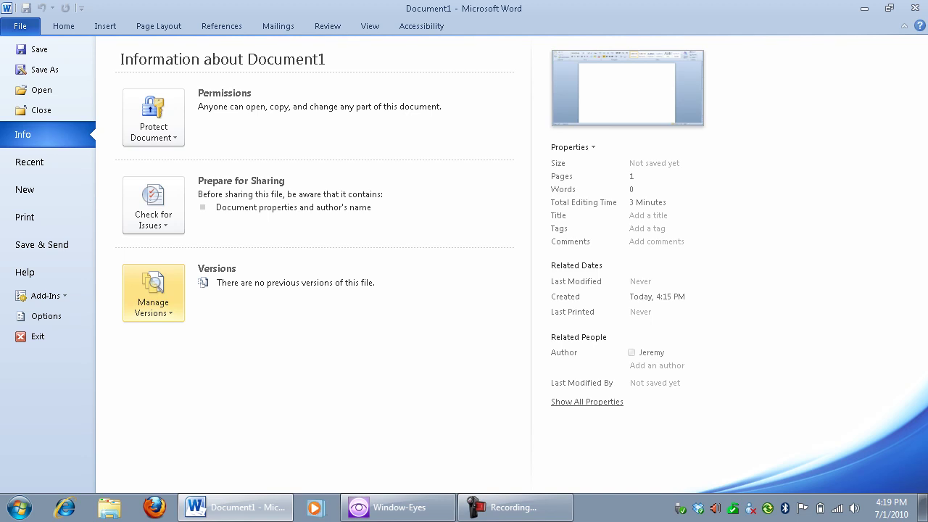
{"action": "key", "text": "Return"}
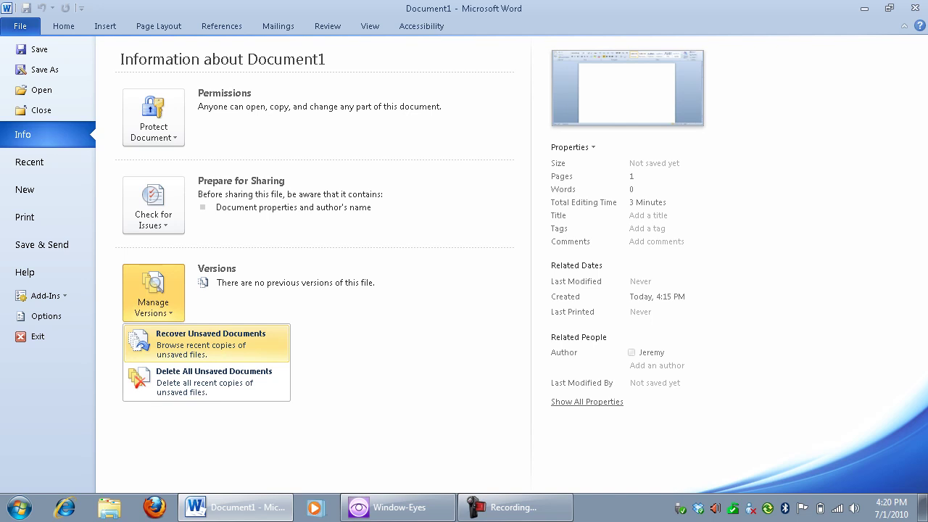
{"action": "key", "text": "Down"}
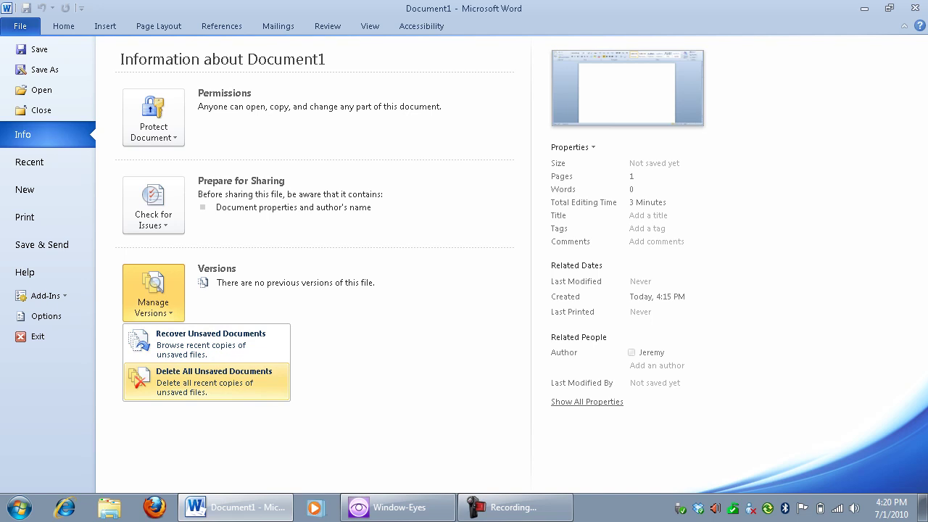
{"action": "key", "text": "Escape"}
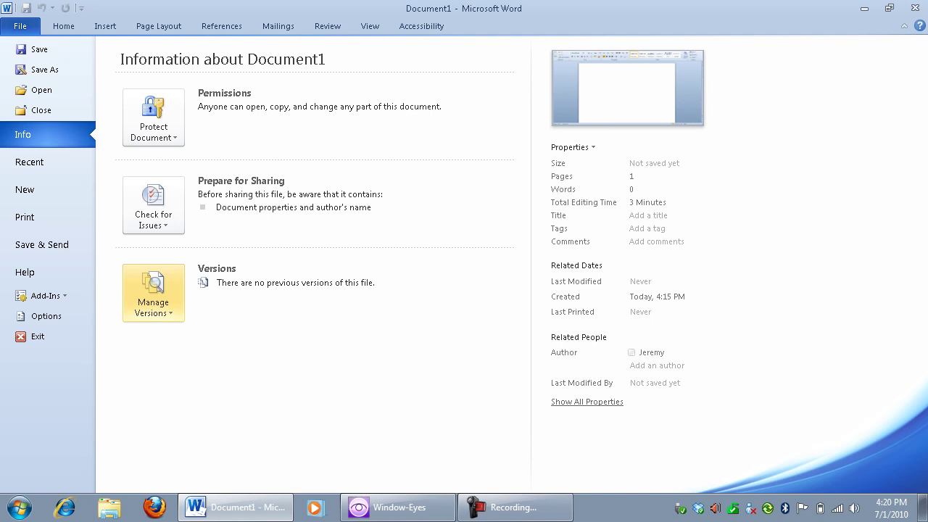
Leave the document information options and bring up the print settings and preview for the blank document.
{"action": "key", "text": "Up"}
{"action": "key", "text": "Up"}
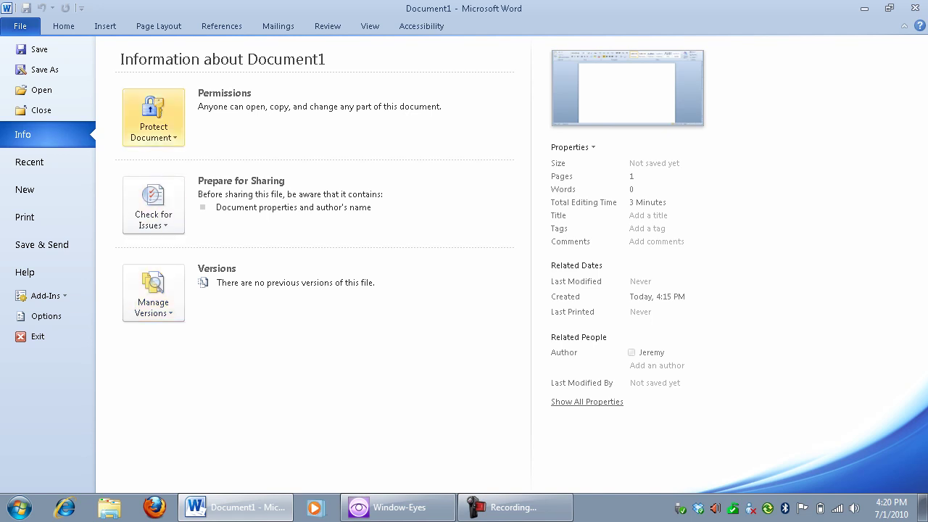
{"action": "key", "text": "Left"}
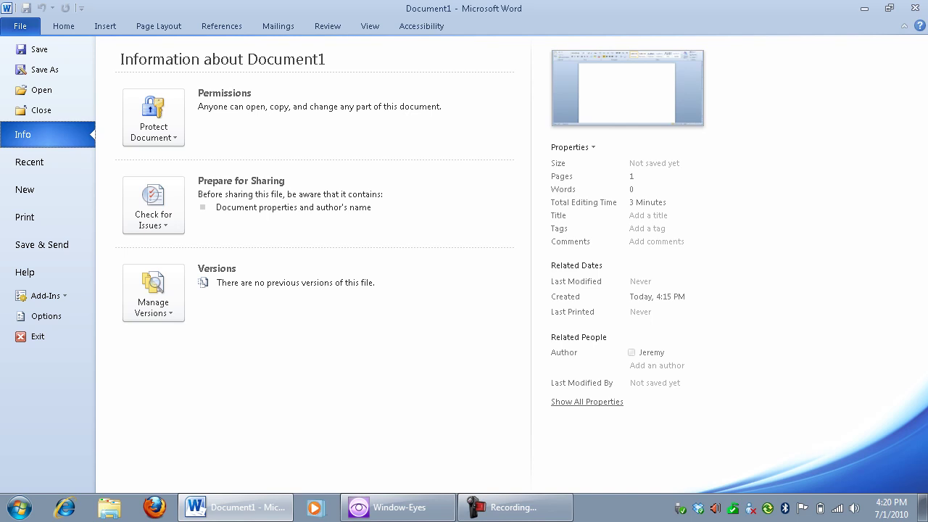
{"action": "key", "text": "Down"}
{"action": "key", "text": "Down"}
{"action": "key", "text": "Down"}
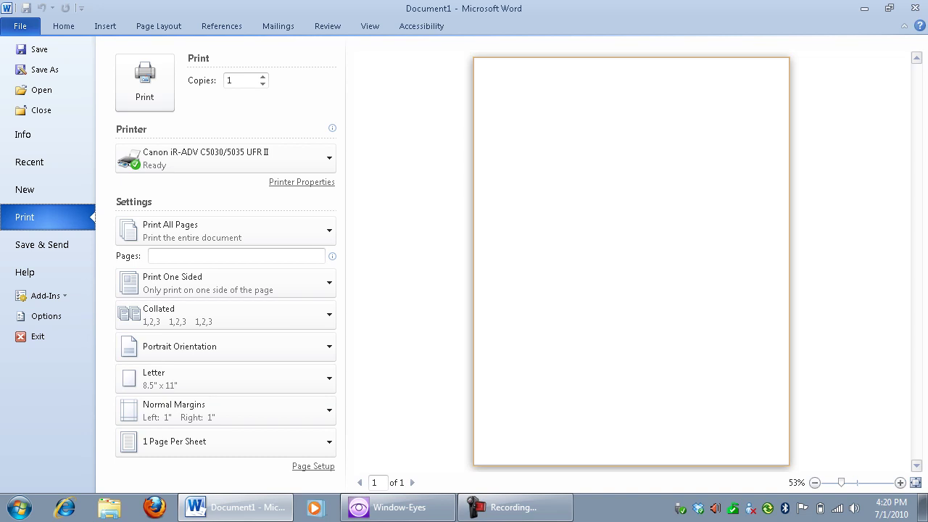
Leave the print settings without printing and close Word with its blank document.
{"action": "key", "text": "Tab"}
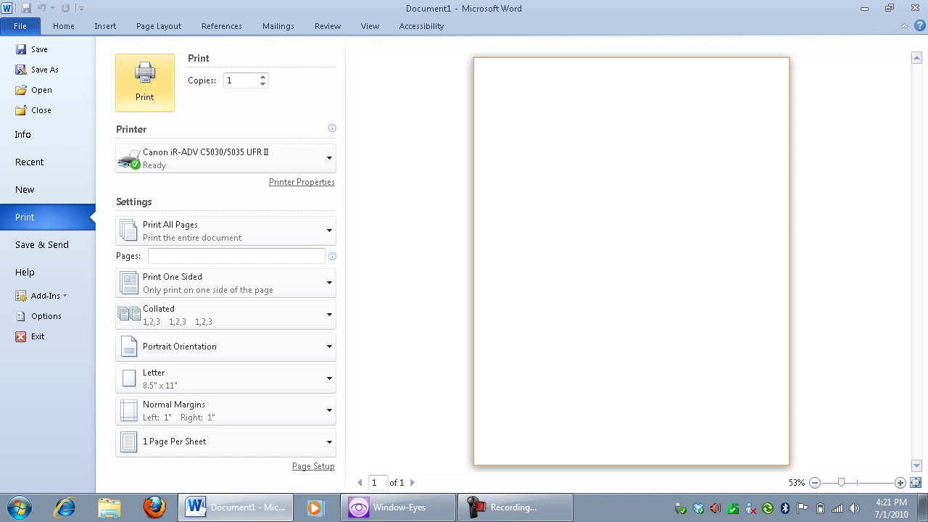
{"action": "key", "text": "Escape"}
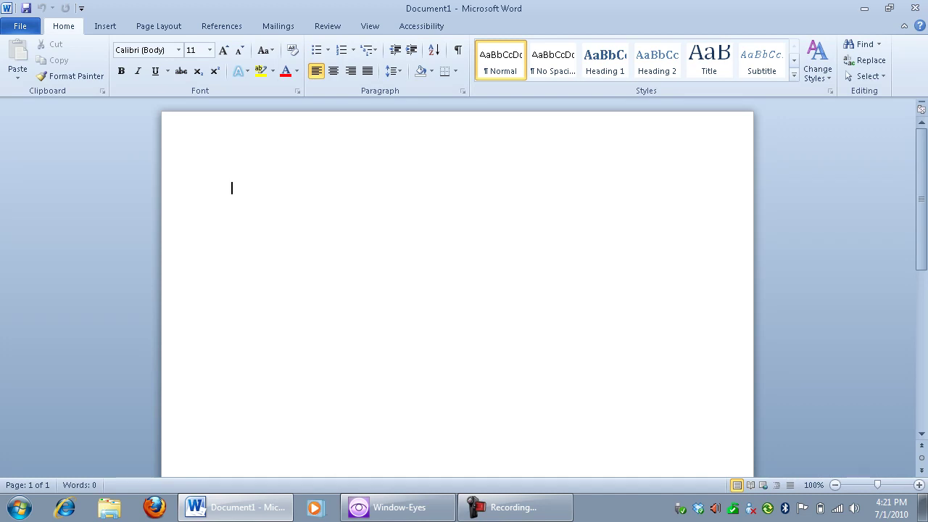
{"action": "key", "text": "alt+F4"}
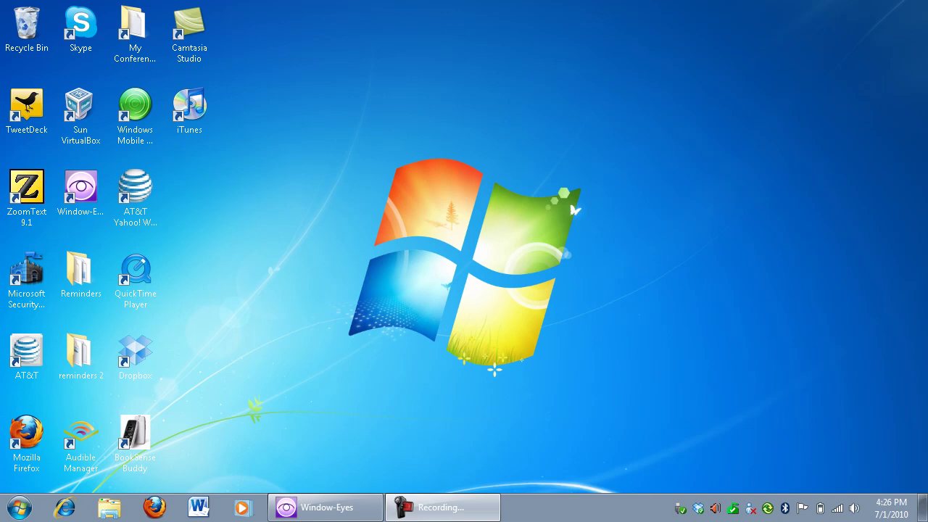
Launch Microsoft Outlook 2010 and select the "Hello from Covered Bridge Farms!" message in the inbox.
{"action": "key", "text": "super"}
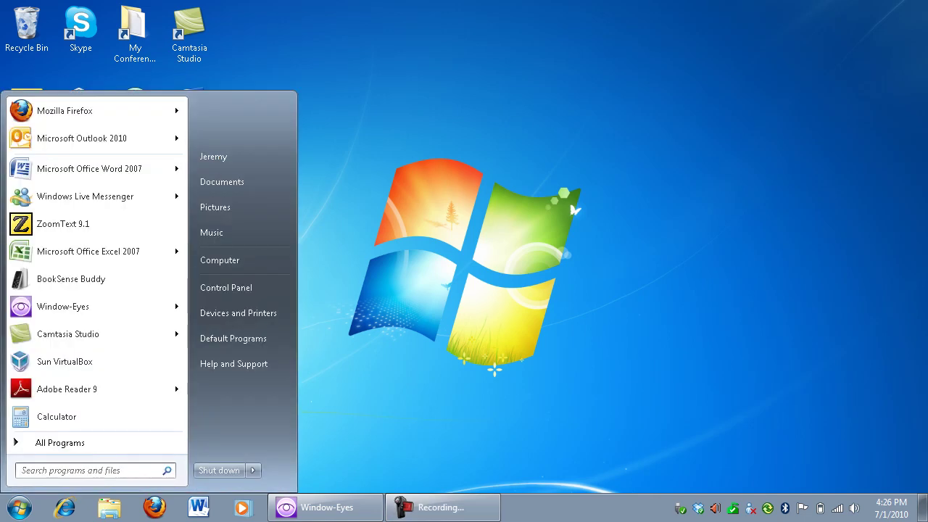
{"action": "key", "text": "Down"}
{"action": "key", "text": "Down"}
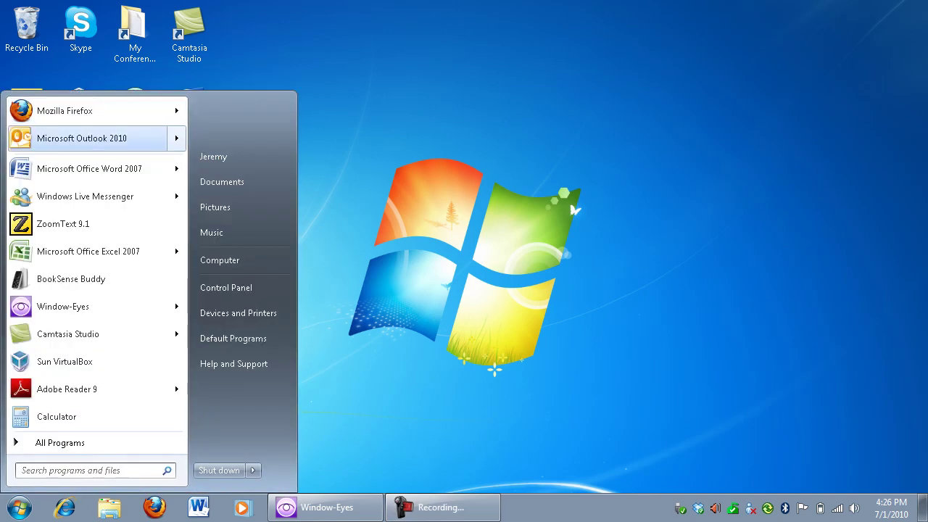
{"action": "key", "text": "Return"}
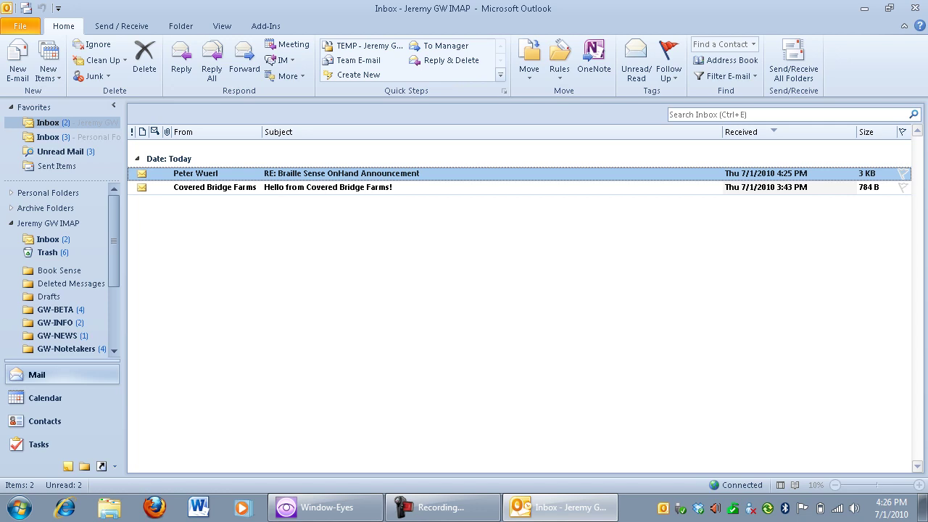
{"action": "left_click", "coordinate": [328, 187]}
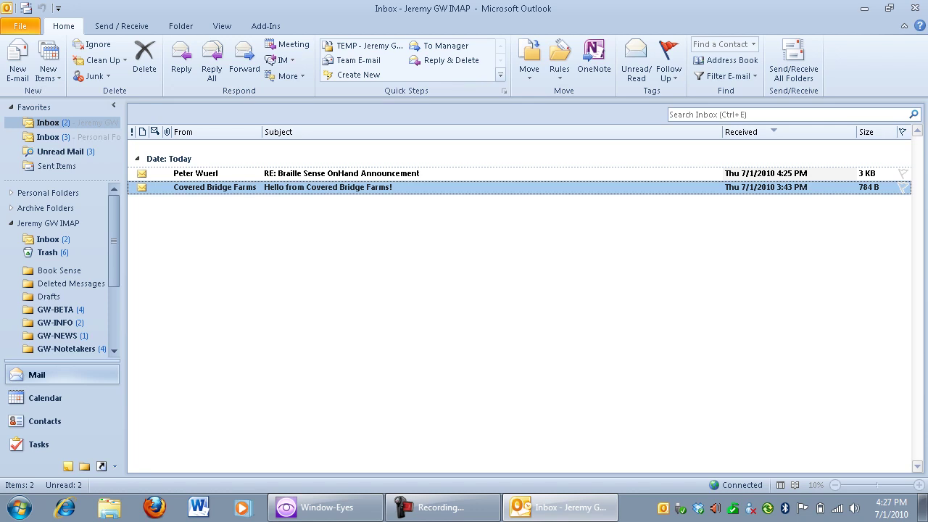
Examine Outlook's ribbon command sets from Home through Send / Receive, Folder, View and Add-Ins, and return to the inbox message list.
{"action": "key", "text": "F6"}
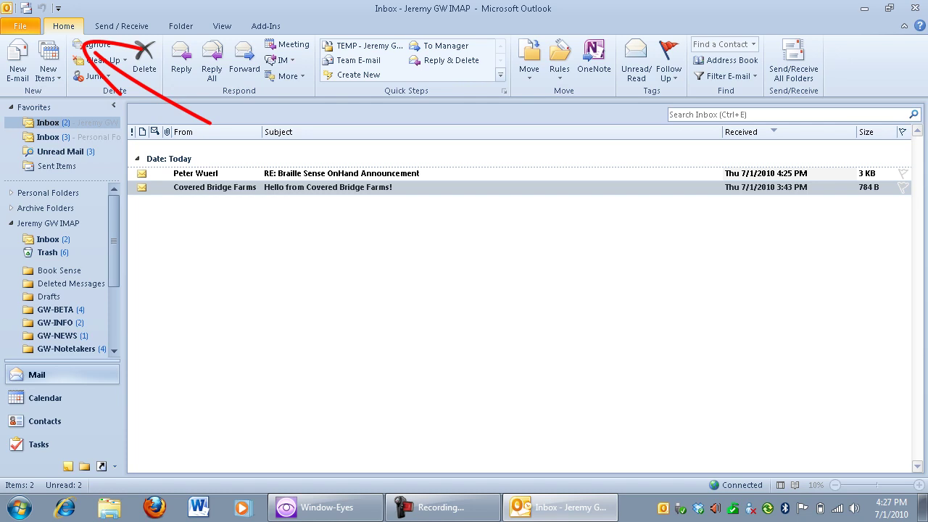
{"action": "key", "text": "Right"}
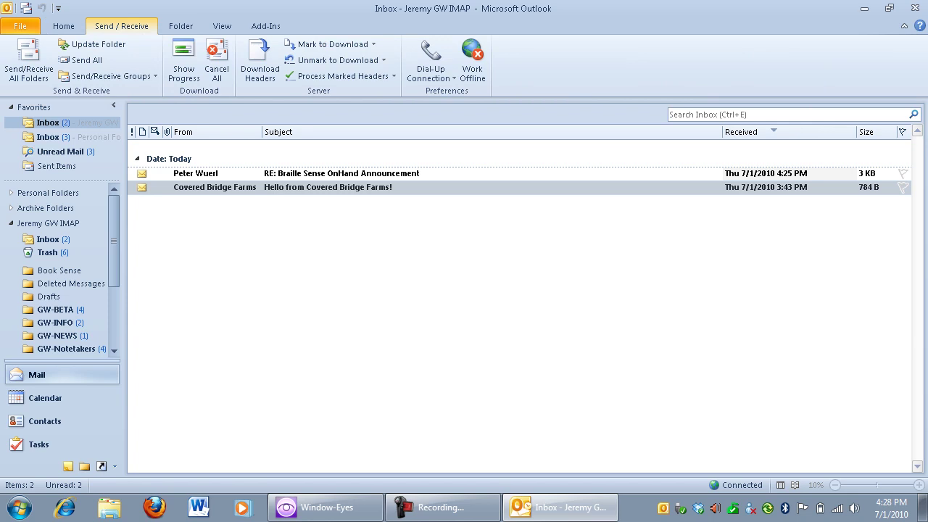
{"action": "key", "text": "Right"}
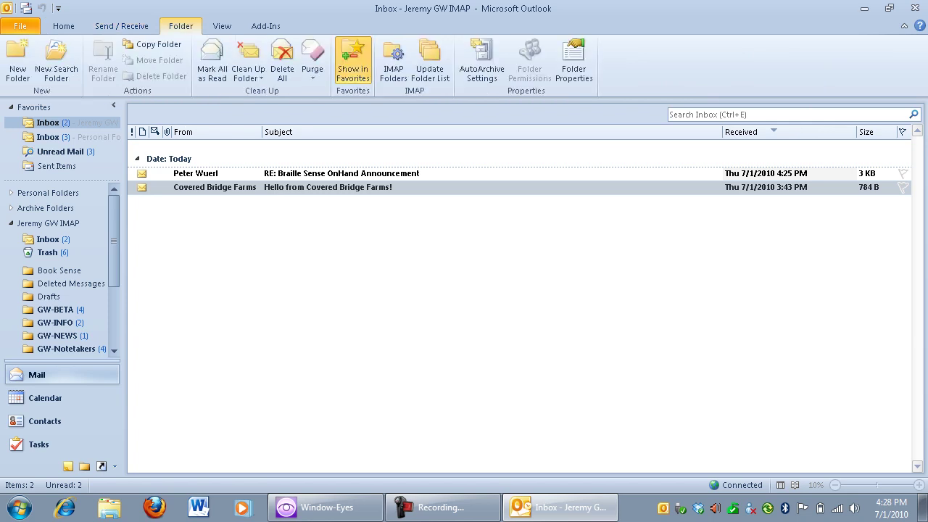
{"action": "key", "text": "Right"}
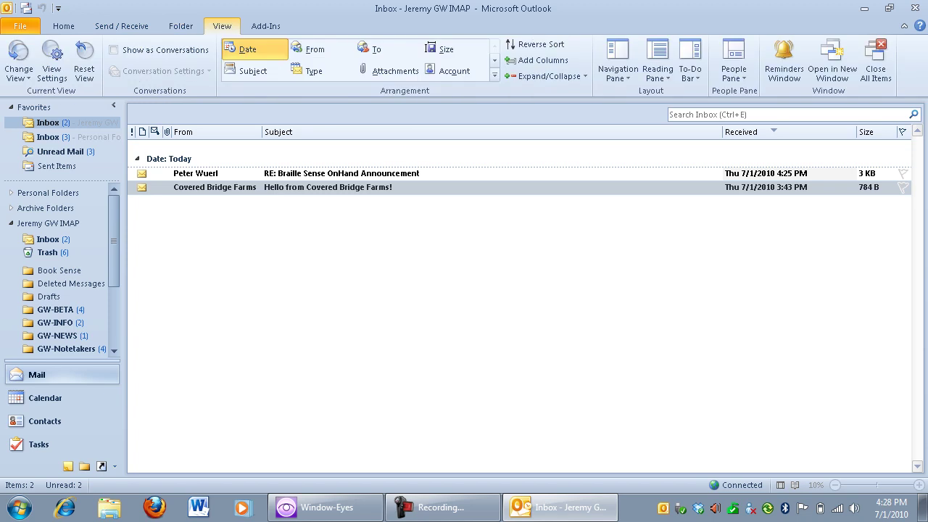
{"action": "key", "text": "Right"}
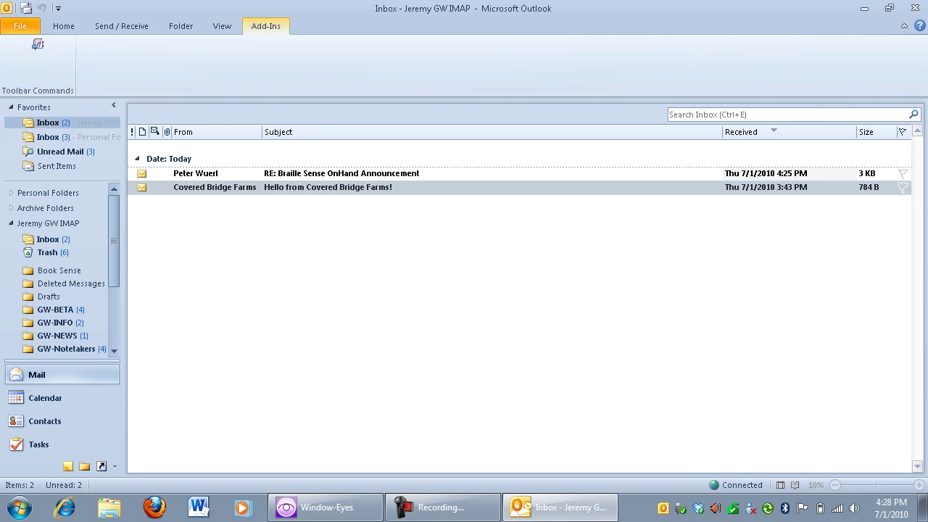
{"action": "key", "text": "Left"}
{"action": "key", "text": "Left"}
{"action": "key", "text": "Left"}
{"action": "key", "text": "Left"}
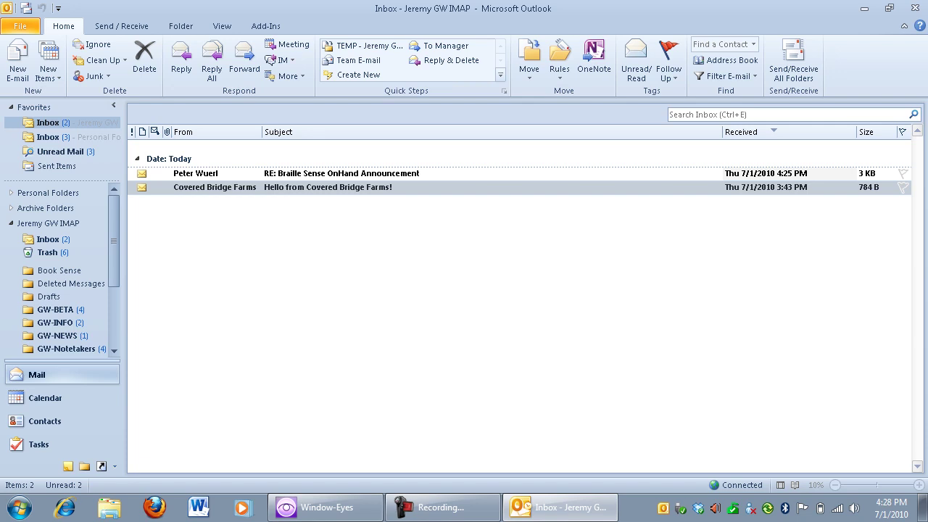
{"action": "key", "text": "Escape"}
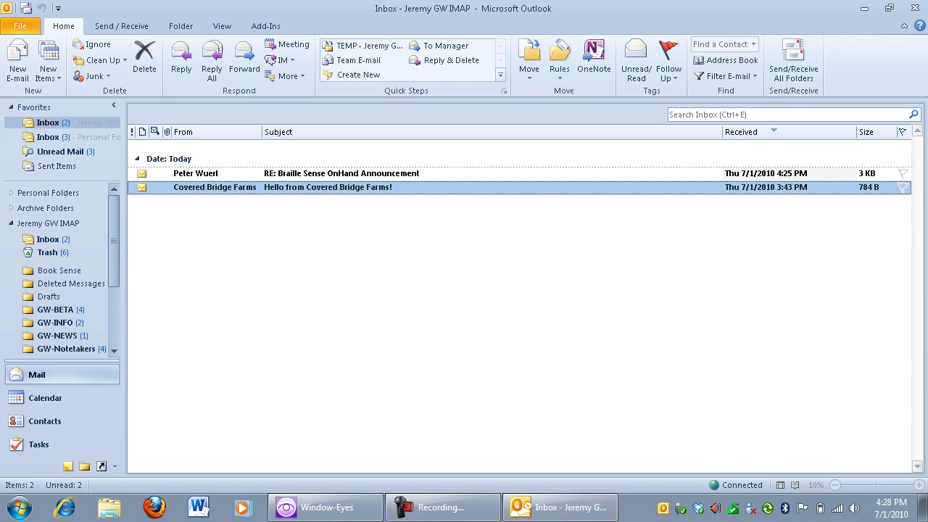
Open the "Hello from Covered Bridge Farms!" message and read its body through to the end.
{"action": "key", "text": "Return"}
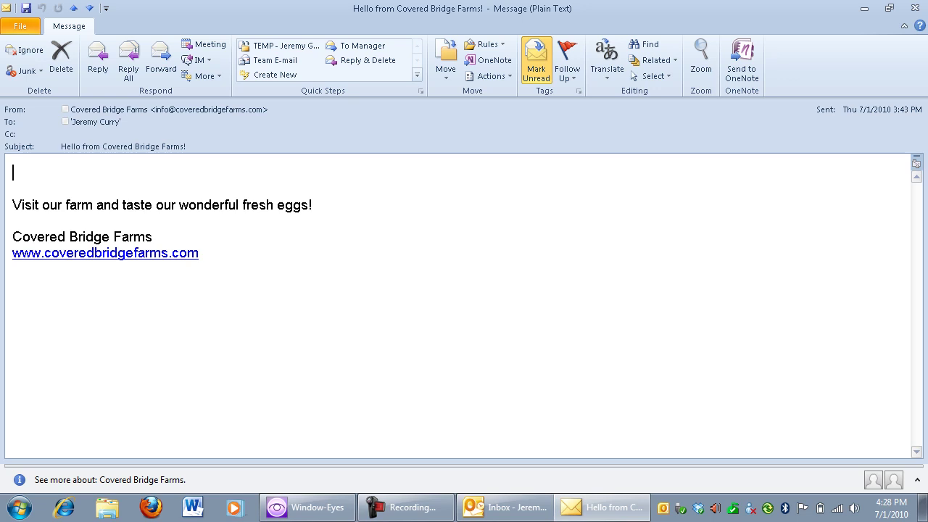
{"action": "left_click", "coordinate": [12, 236]}
{"action": "left_click", "coordinate": [12, 268]}
Read the open message's header fields with the screen reader, without leaving the message body.
{"action": "key", "text": "alt+3"}
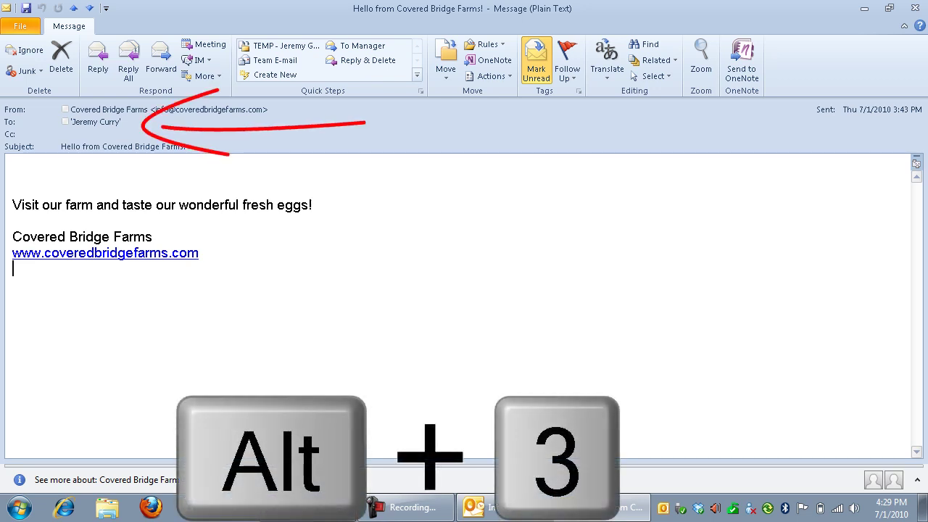
{"action": "key", "text": "alt+4"}
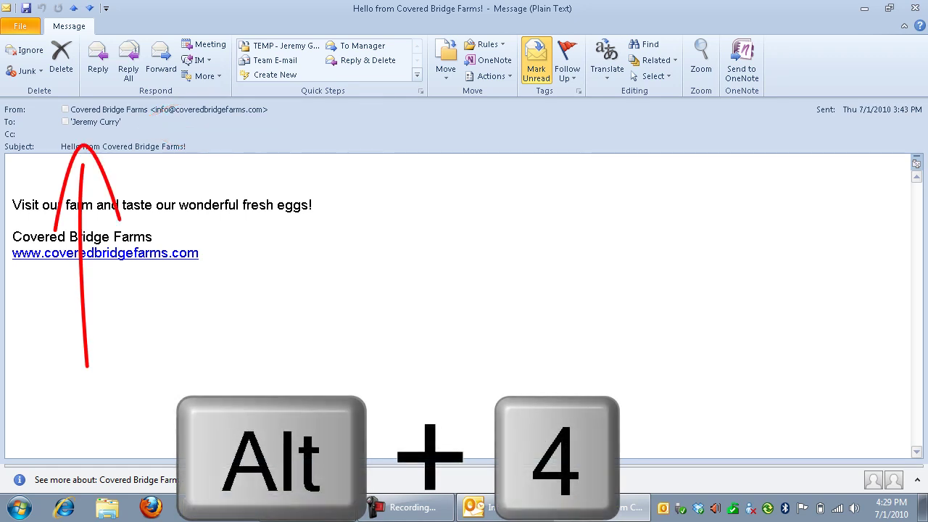
{"action": "key", "text": "alt+6"}
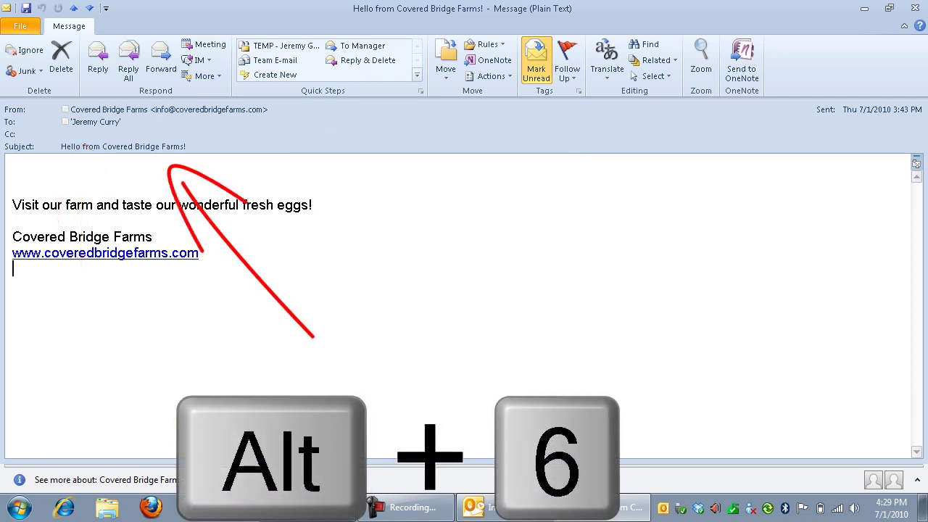
{"action": "key", "text": "alt+7"}
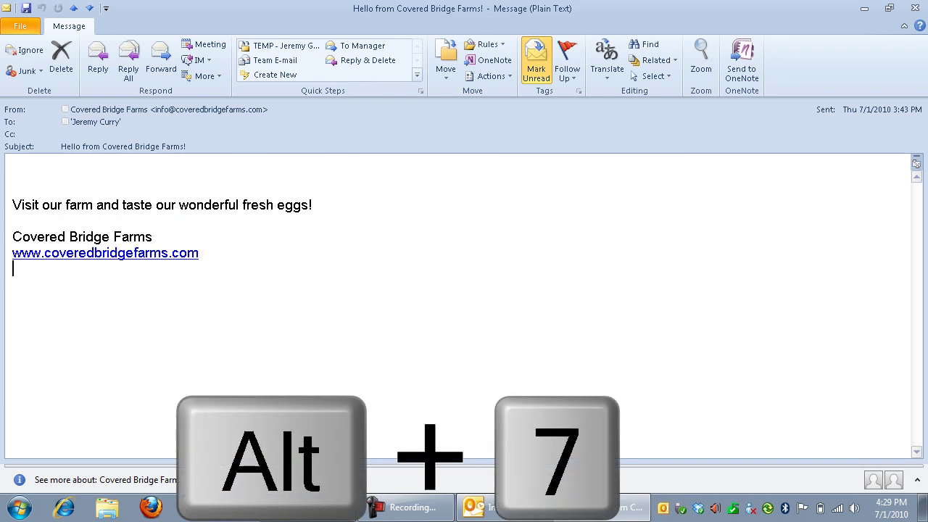